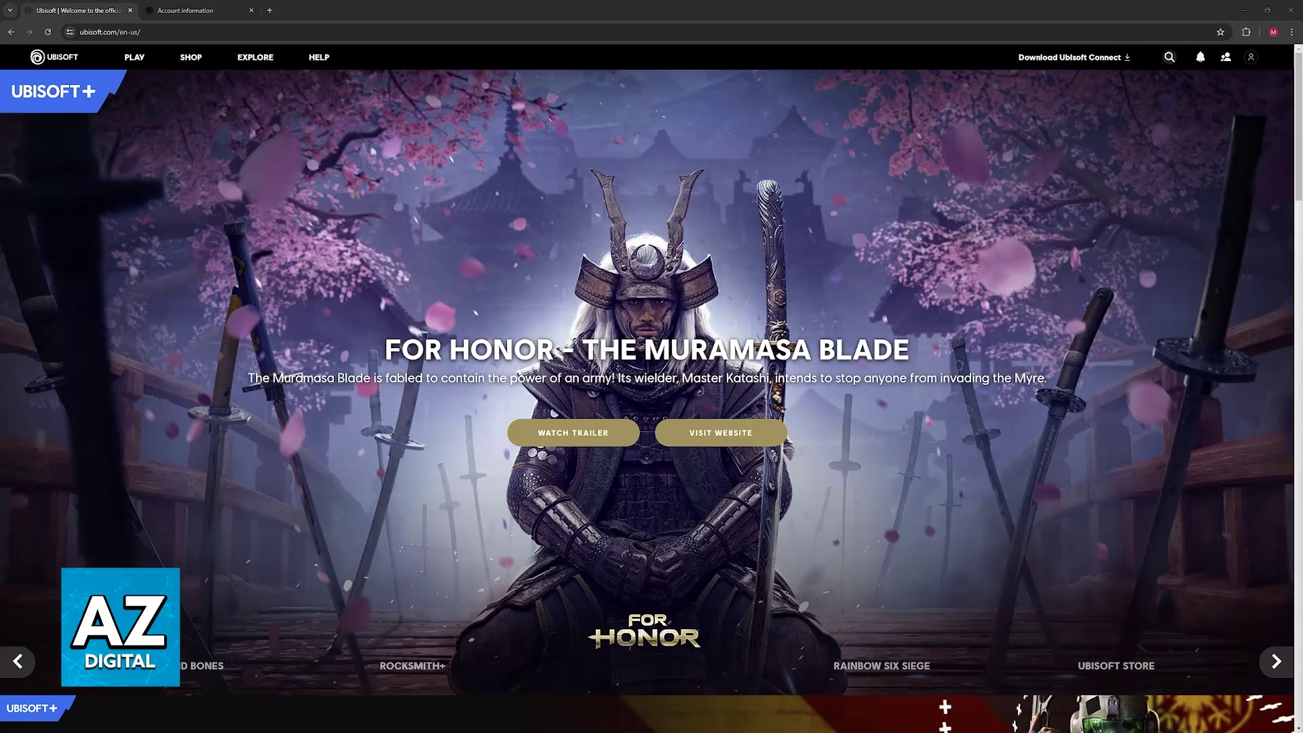
pyautogui.scroll(-1, 964, 459)
pyautogui.scroll(-3, 963, 458)
pyautogui.scroll(-2, 946, 462)
pyautogui.scroll(-2, 938, 467)
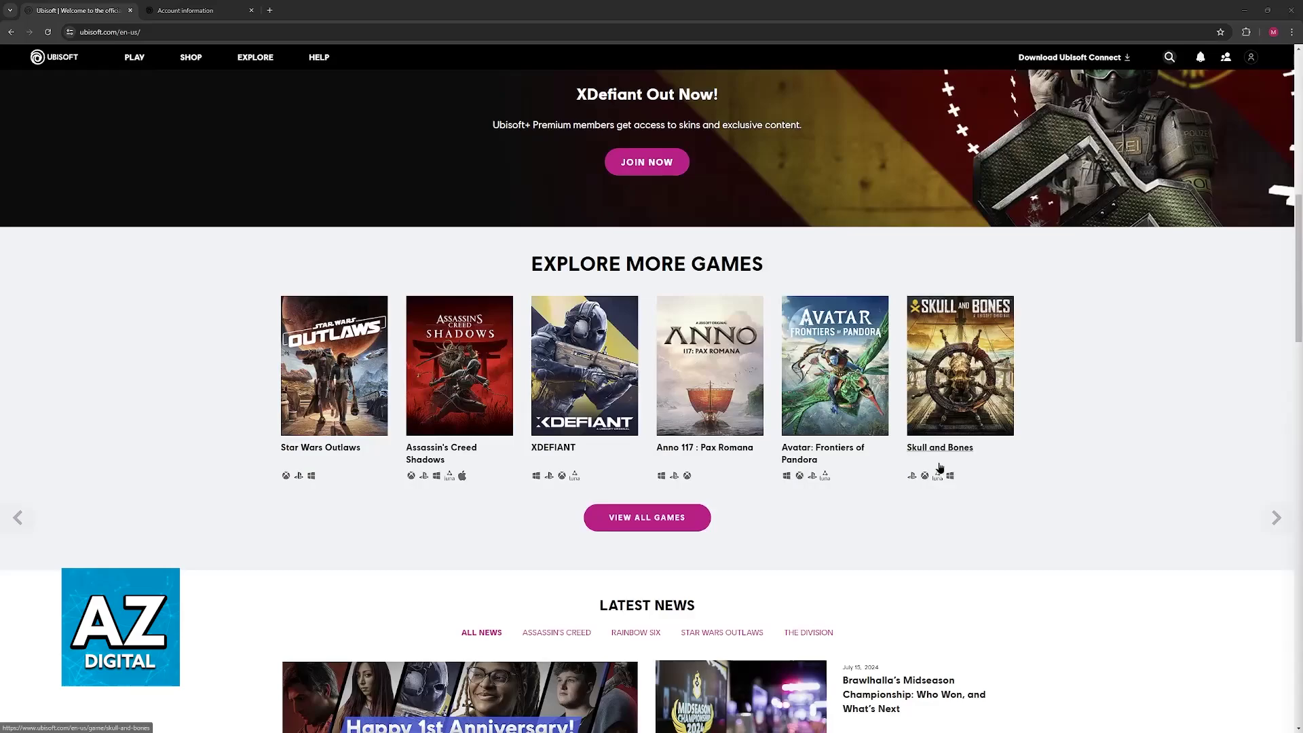
pyautogui.scroll(-2, 926, 469)
pyautogui.scroll(-2, 939, 485)
pyautogui.scroll(10, 1155, 572)
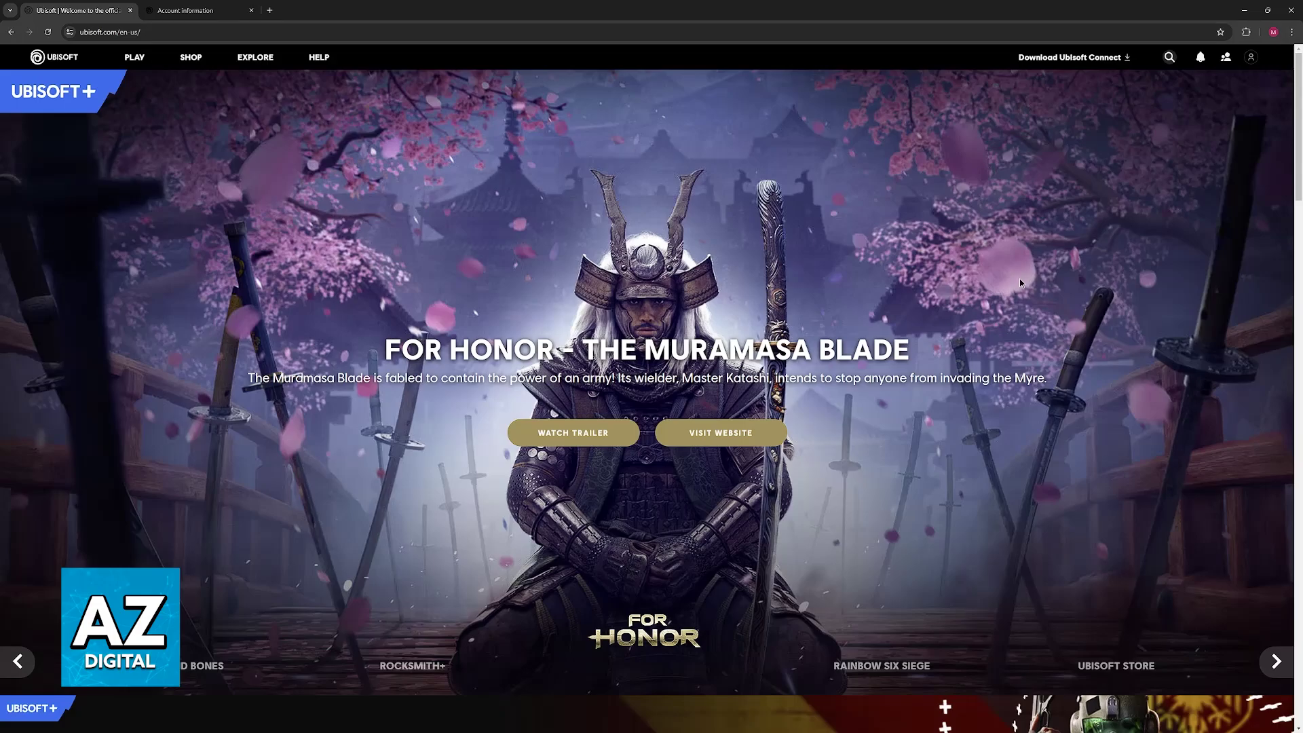
# Open Account Management from the profile menu to see the Linked accounts with Steam linked
pyautogui.click(1251, 58)
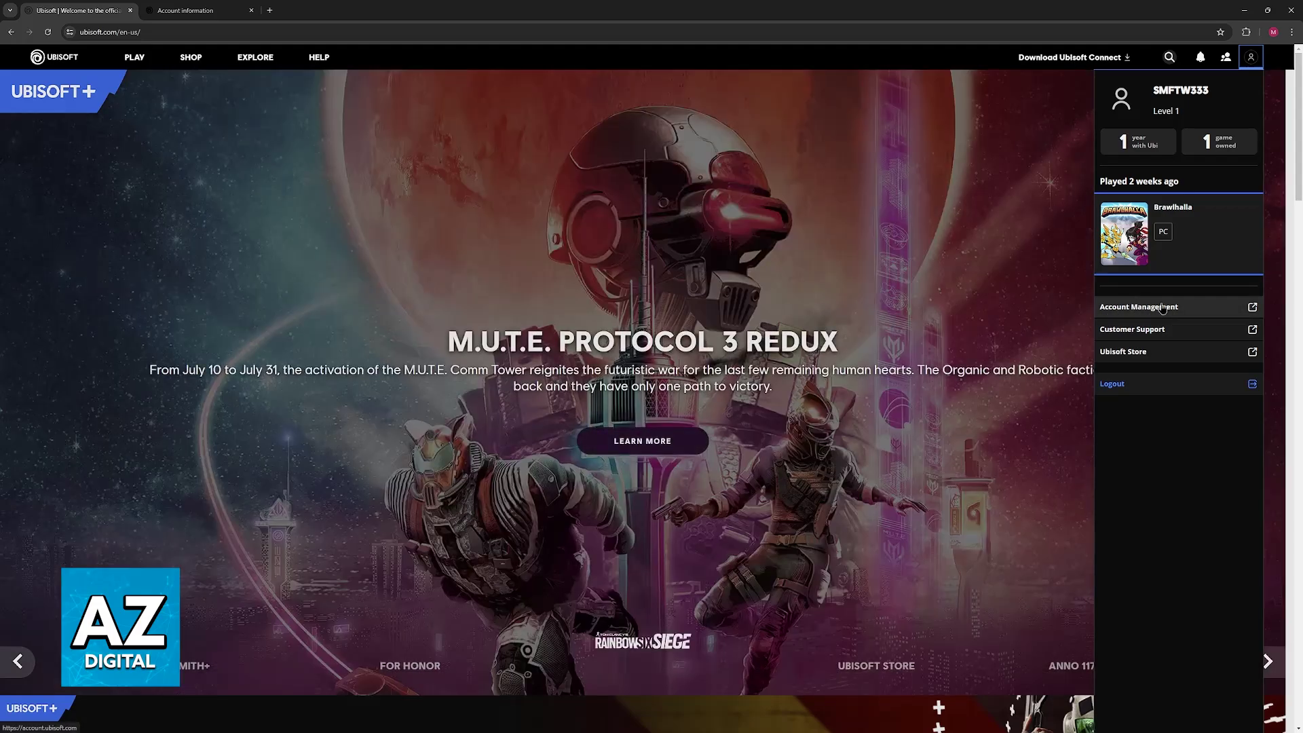
pyautogui.click(1162, 307)
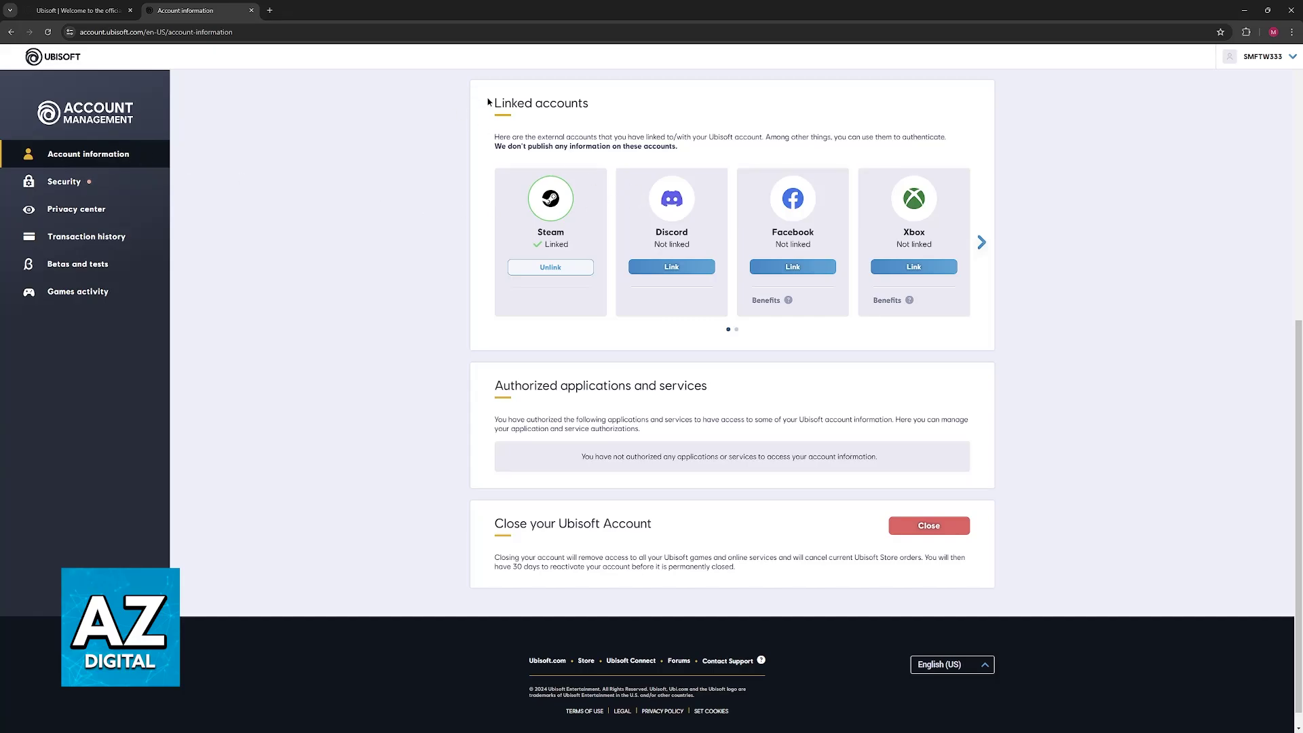
pyautogui.moveTo(489, 102); pyautogui.dragTo(657, 121)
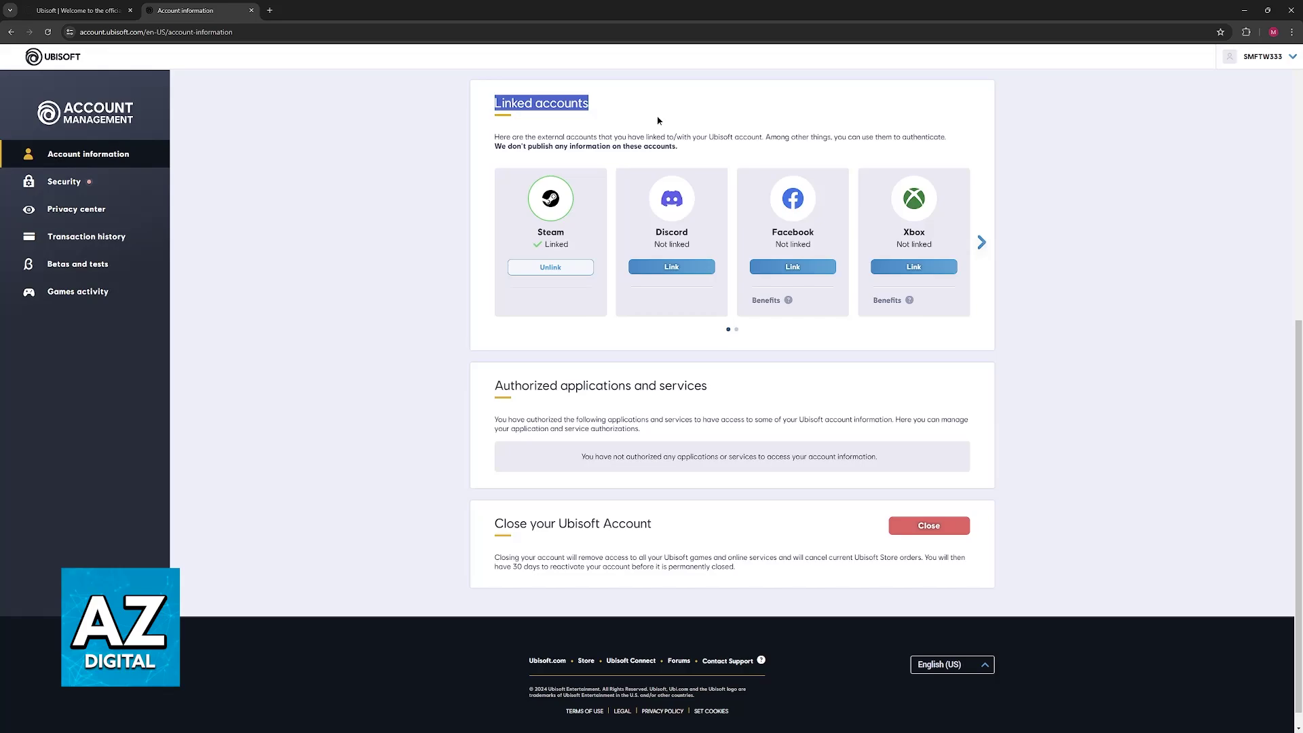
pyautogui.click(658, 120)
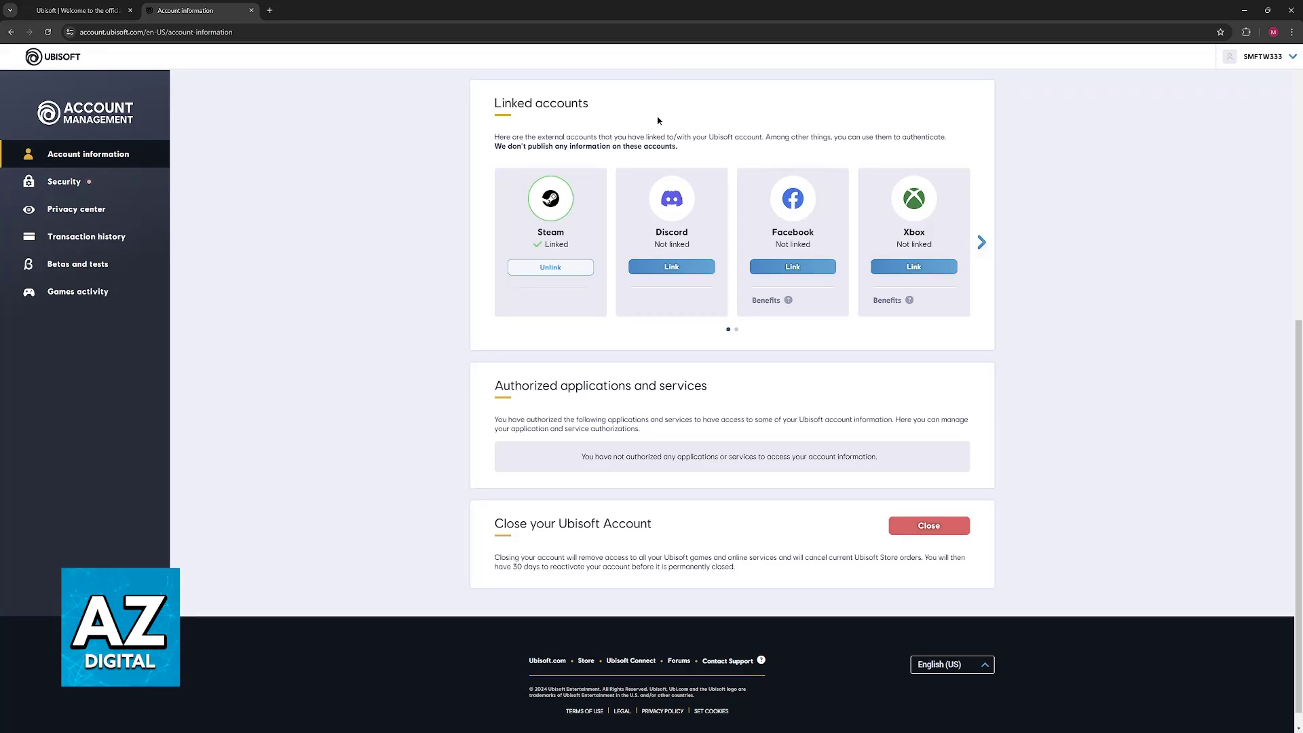
pyautogui.click(981, 242)
# Page the Linked accounts carousel forward and review the Xbox and PlayStation Network benefit notes
pyautogui.click(981, 243)
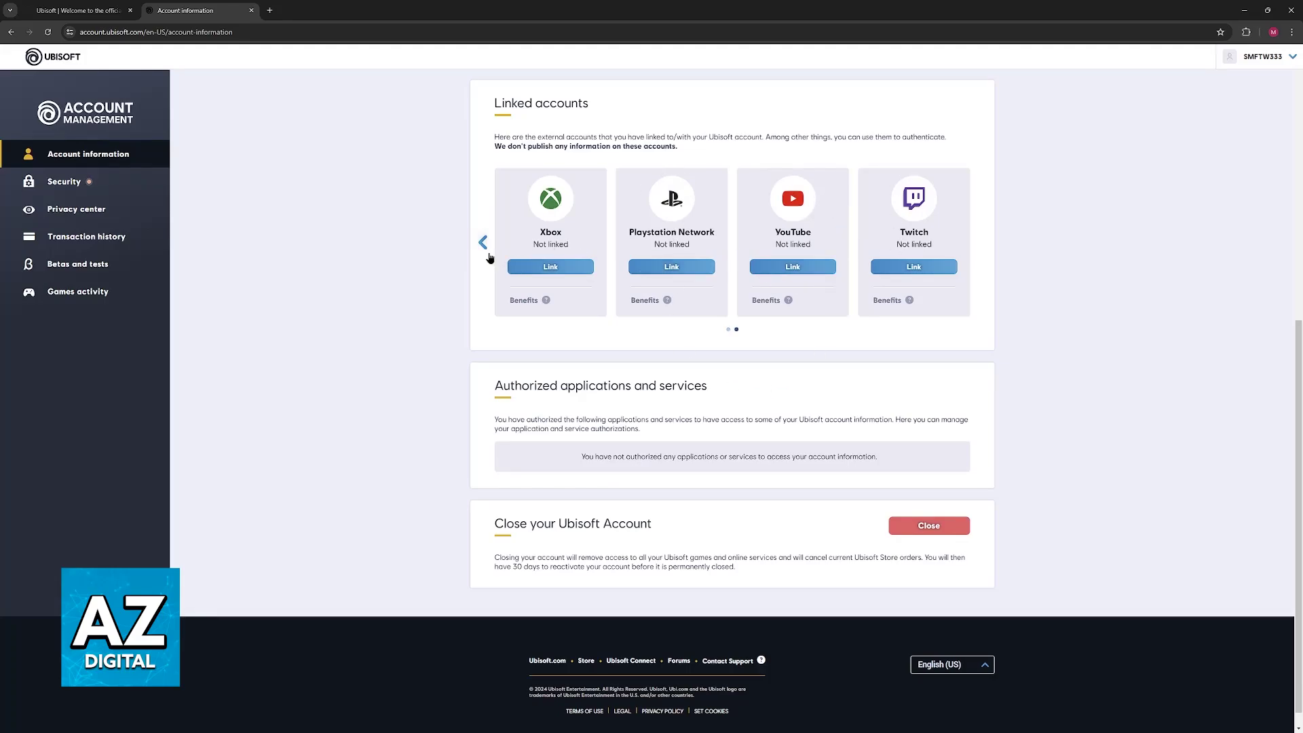
pyautogui.click(545, 300)
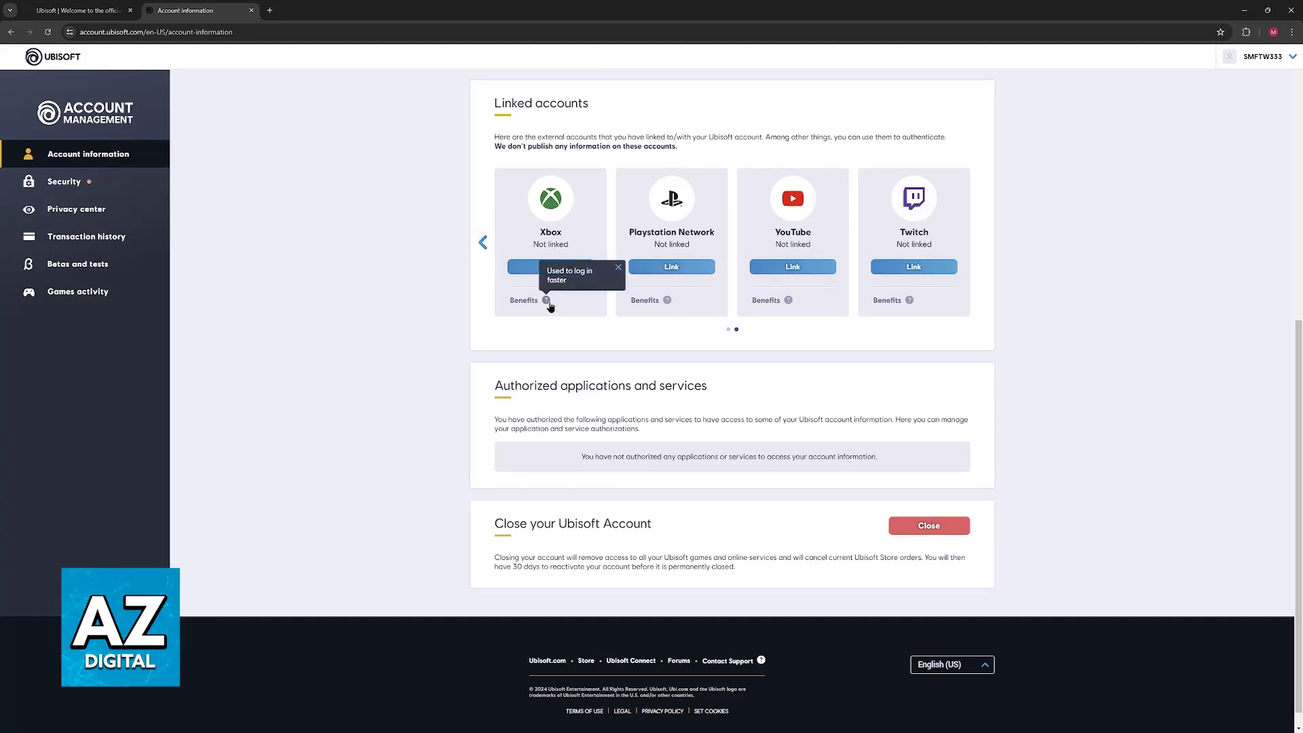
pyautogui.click(618, 268)
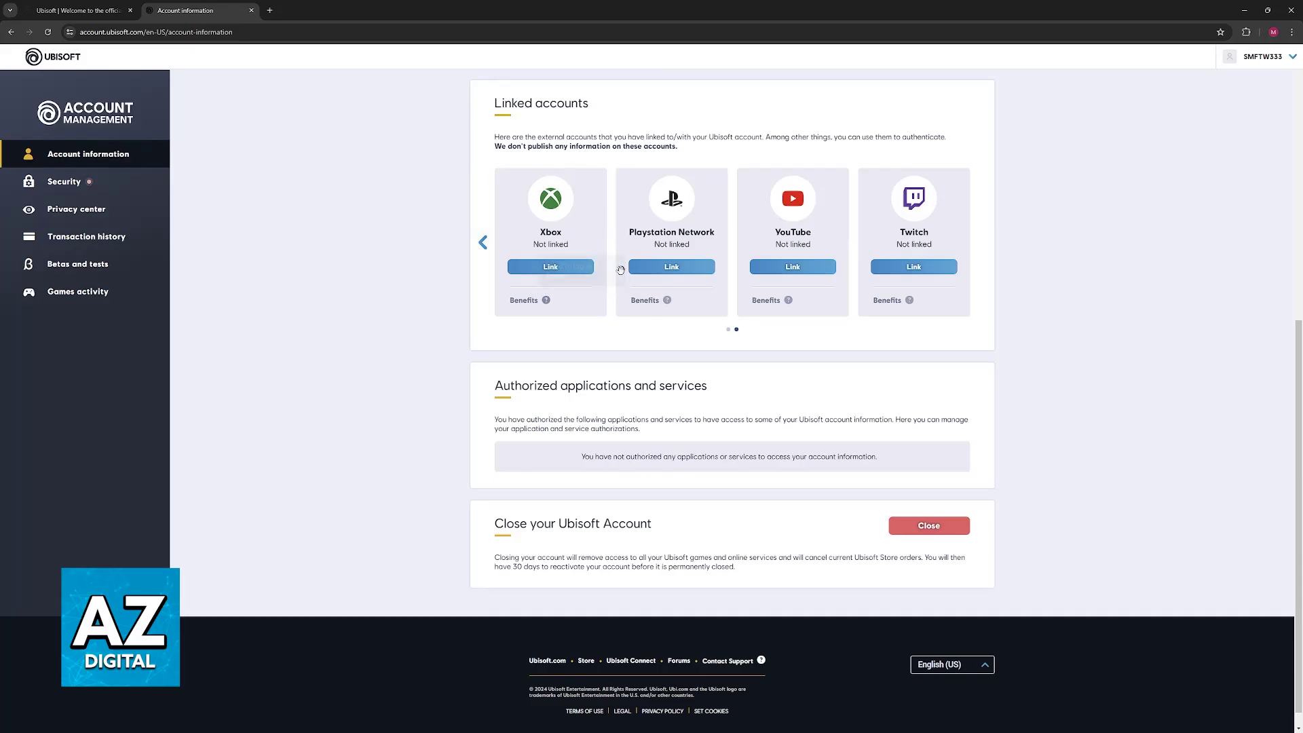
pyautogui.click(666, 300)
pyautogui.click(733, 260)
# Start linking Xbox, continue to Microsoft sign-in, then close the sign-in popup unfinished
pyautogui.click(547, 268)
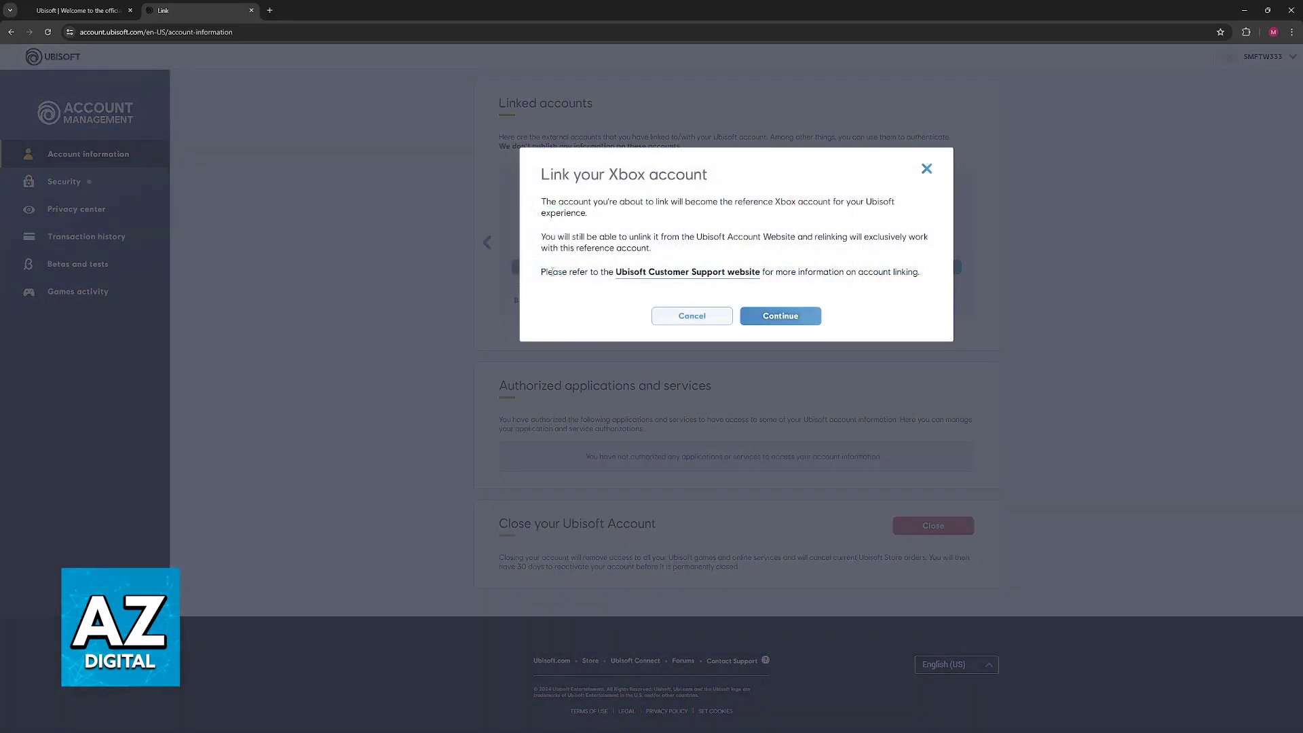
pyautogui.click(764, 315)
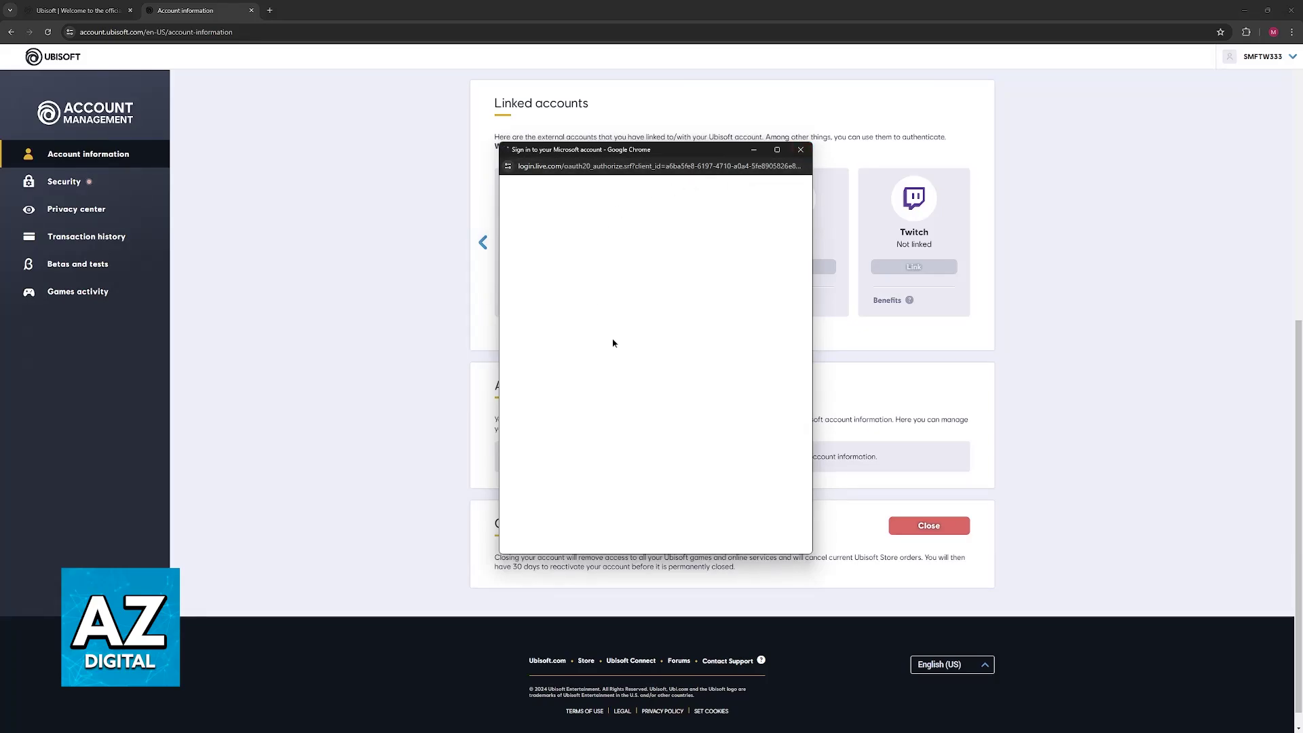
pyautogui.click(801, 153)
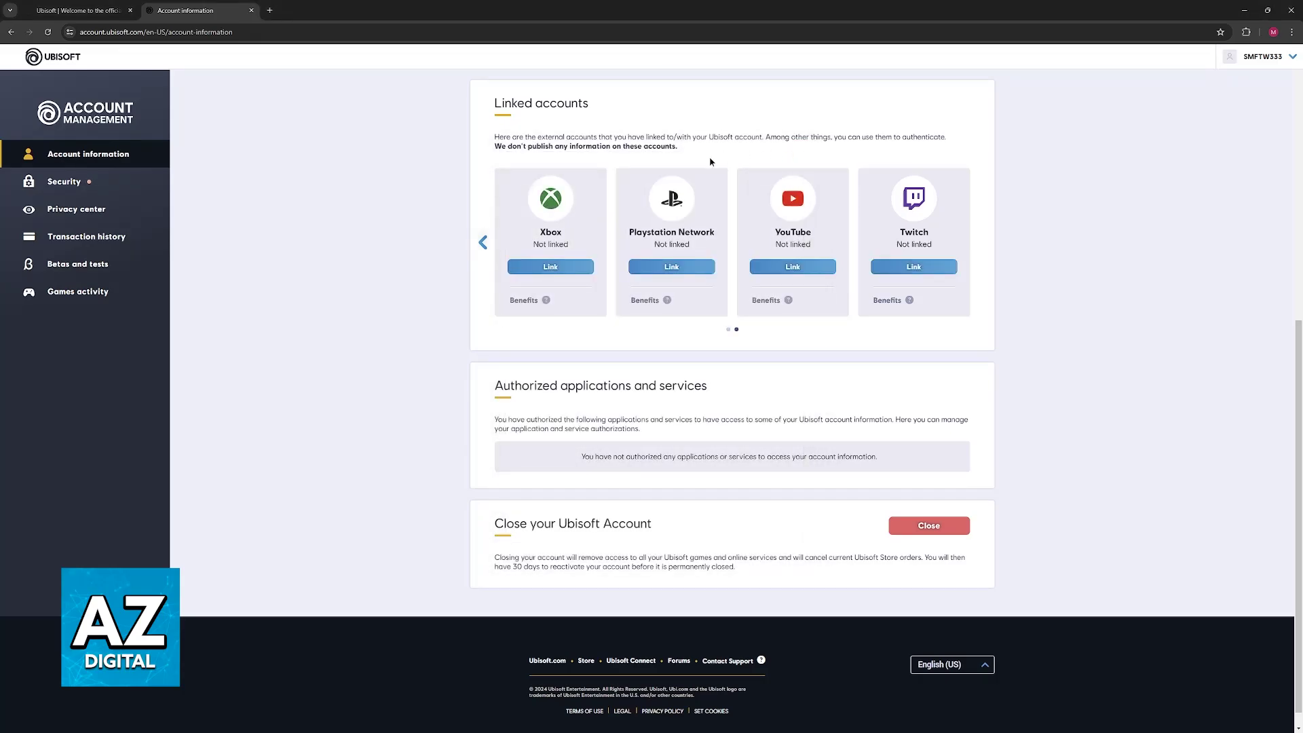
# Move the Linked accounts carousel left to its first page
pyautogui.click(483, 243)
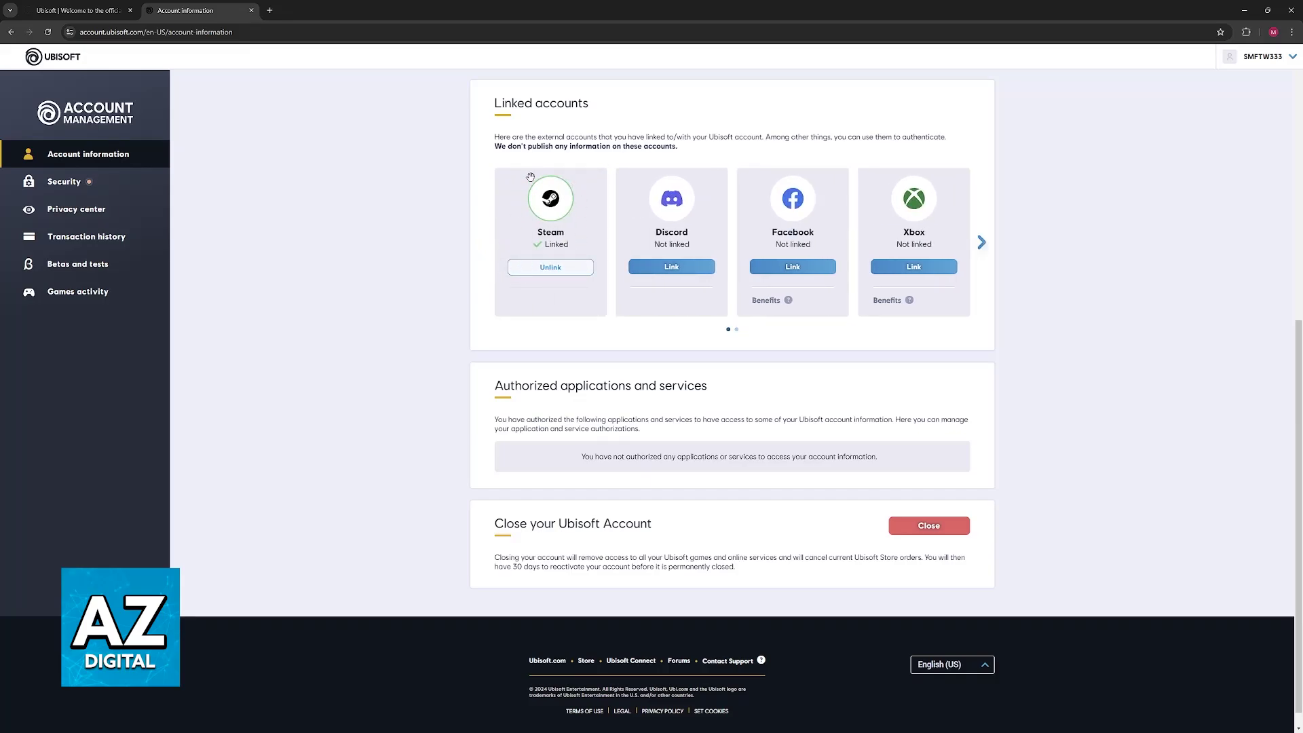